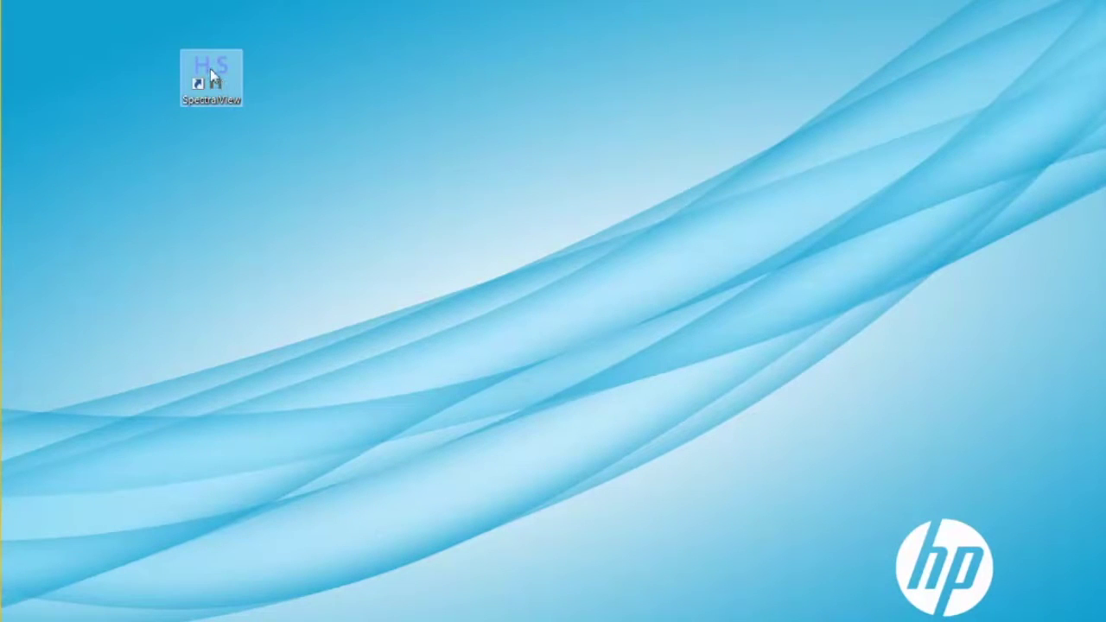
Launch SpectralView and load the raw_2000 cube with all 274 wavelengths
{"action": "double_click", "coordinate": [212, 67]}
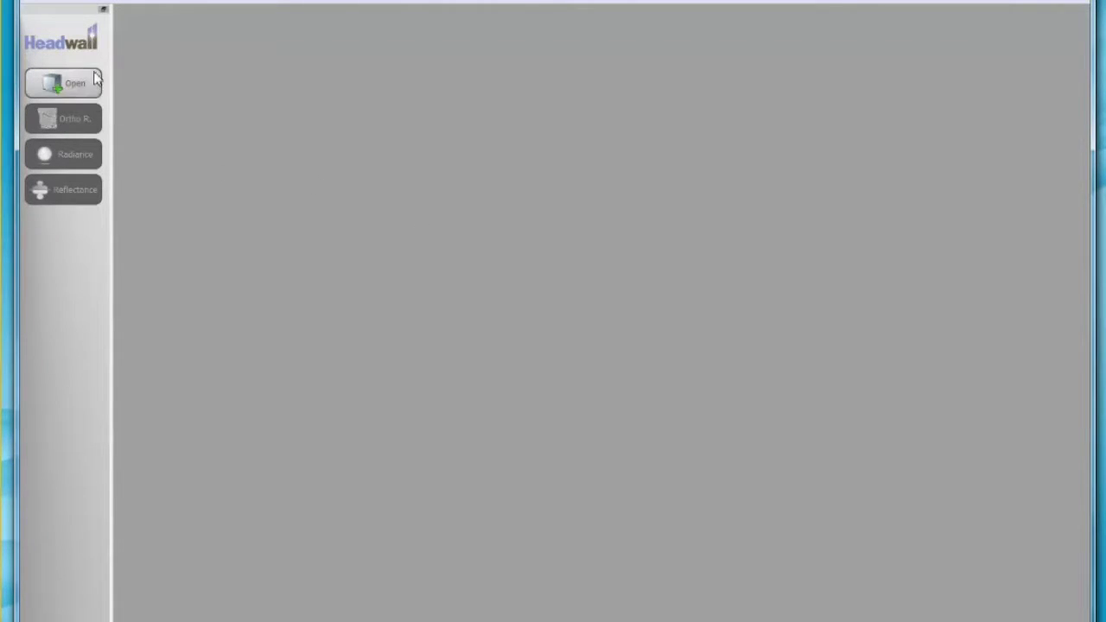
{"action": "left_click", "coordinate": [74, 102]}
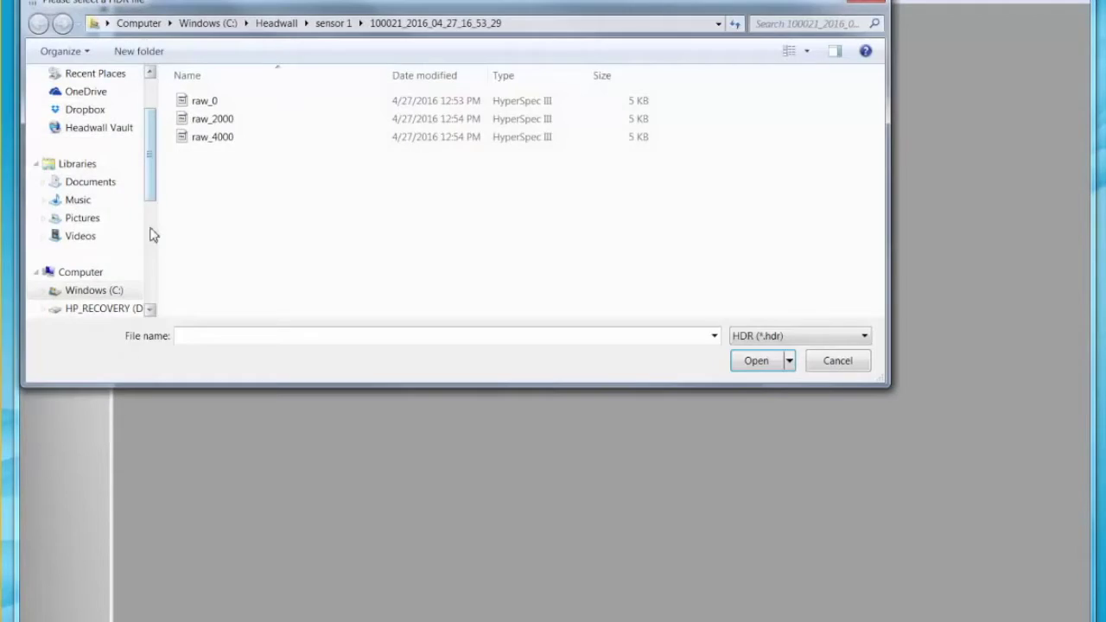
{"action": "left_click_drag", "start_coordinate": [436, 9], "coordinate": [543, 45]}
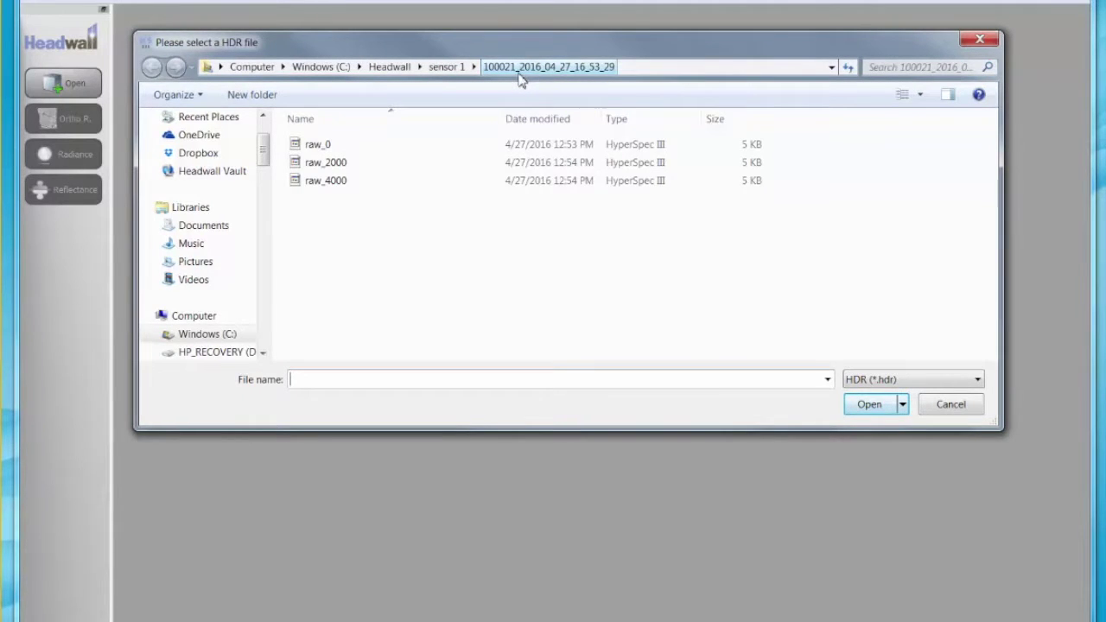
{"action": "left_click", "coordinate": [296, 167]}
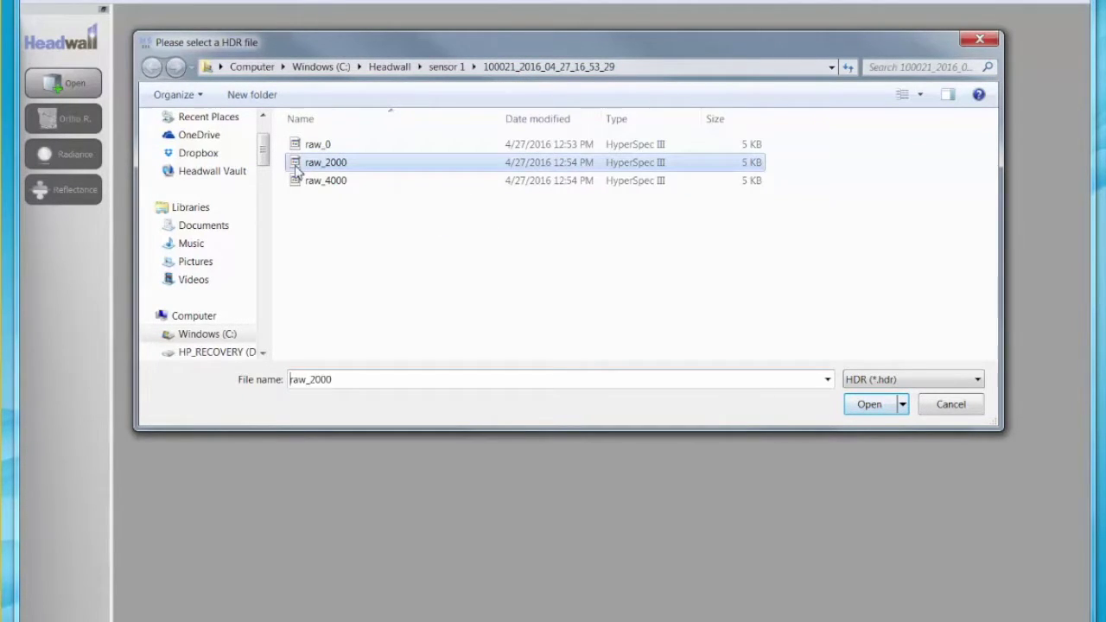
{"action": "left_click", "coordinate": [870, 413]}
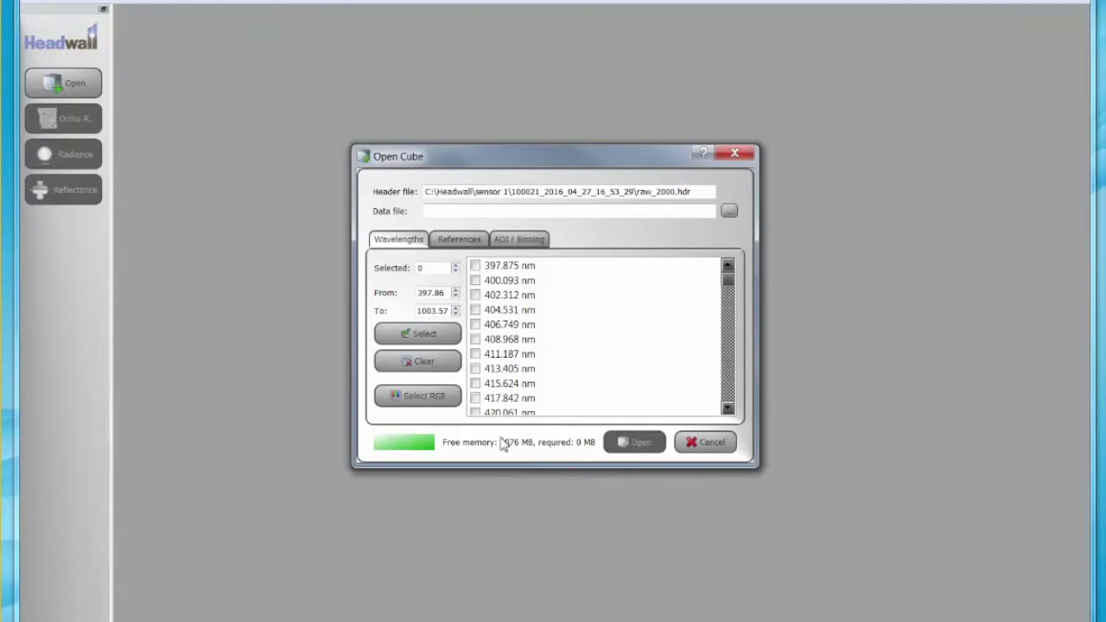
{"action": "left_click", "coordinate": [442, 342]}
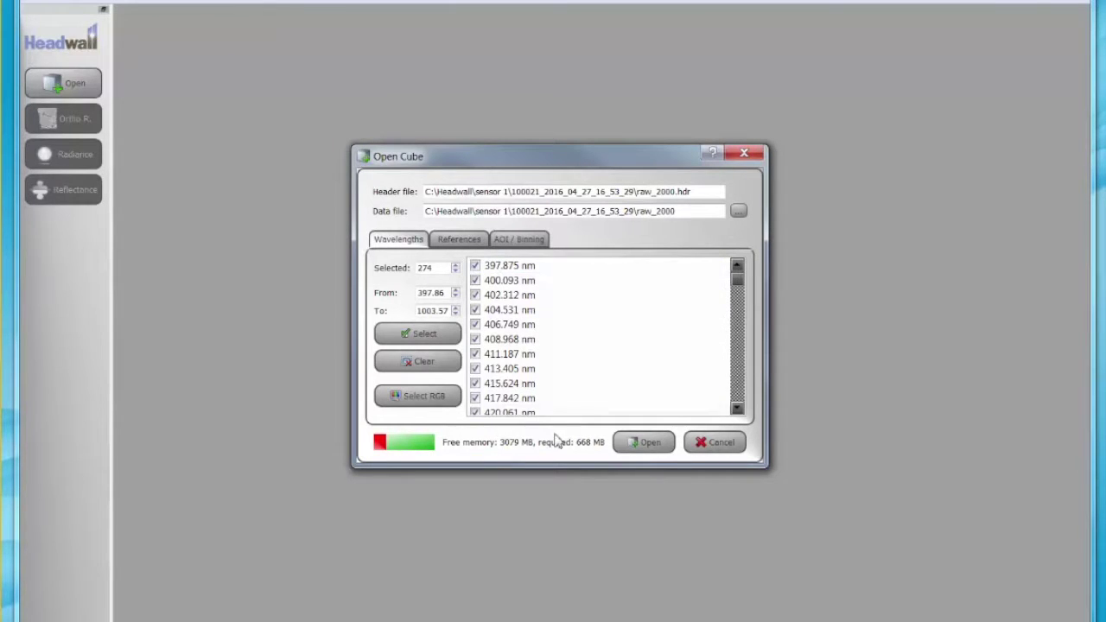
{"action": "left_click", "coordinate": [650, 442]}
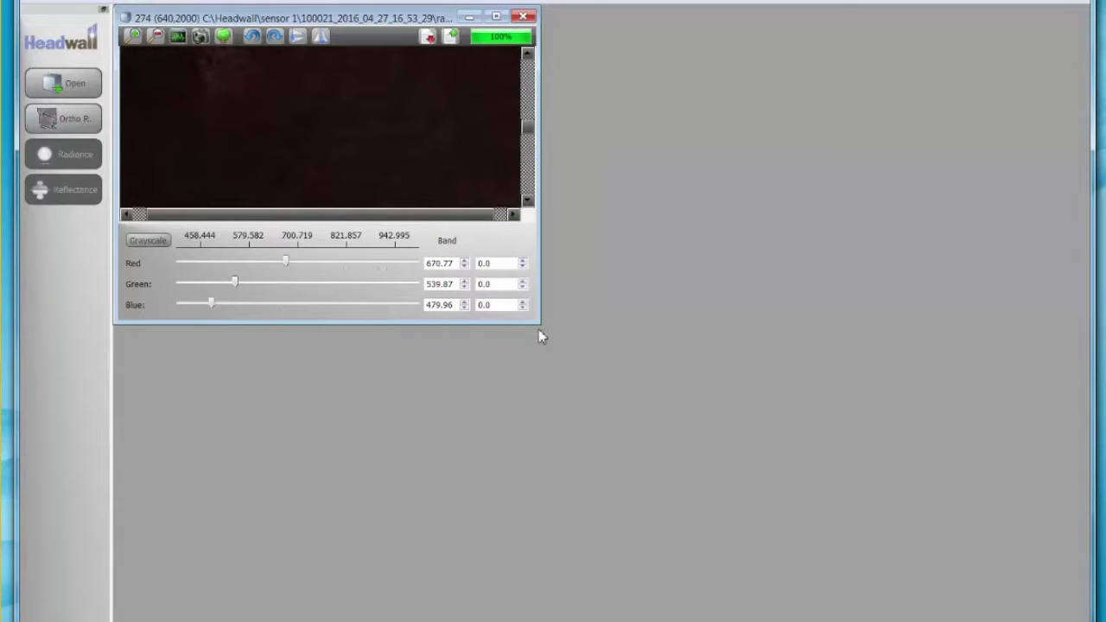
Enlarge the raw_2000 image viewer and scroll down to the greenhouse
{"action": "left_click_drag", "start_coordinate": [539, 323], "coordinate": [1008, 607]}
{"action": "left_click_drag", "start_coordinate": [996, 339], "coordinate": [998, 438]}
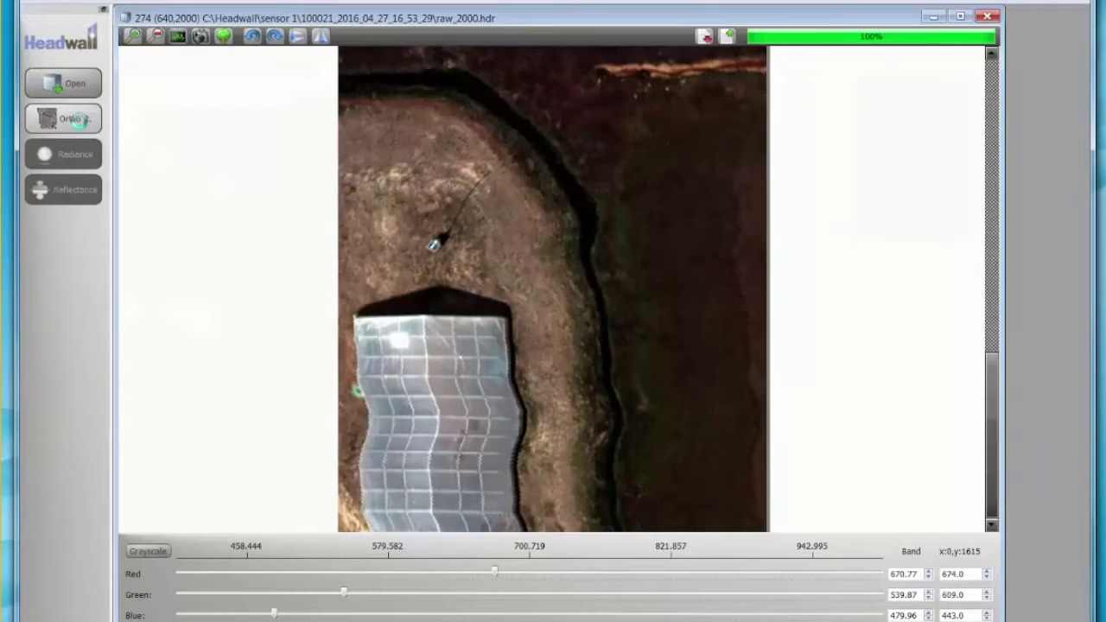
Orthorectify raw_2000 with the GPS/IMU file, DEM and 0.036 m resolution
{"action": "left_click", "coordinate": [78, 127]}
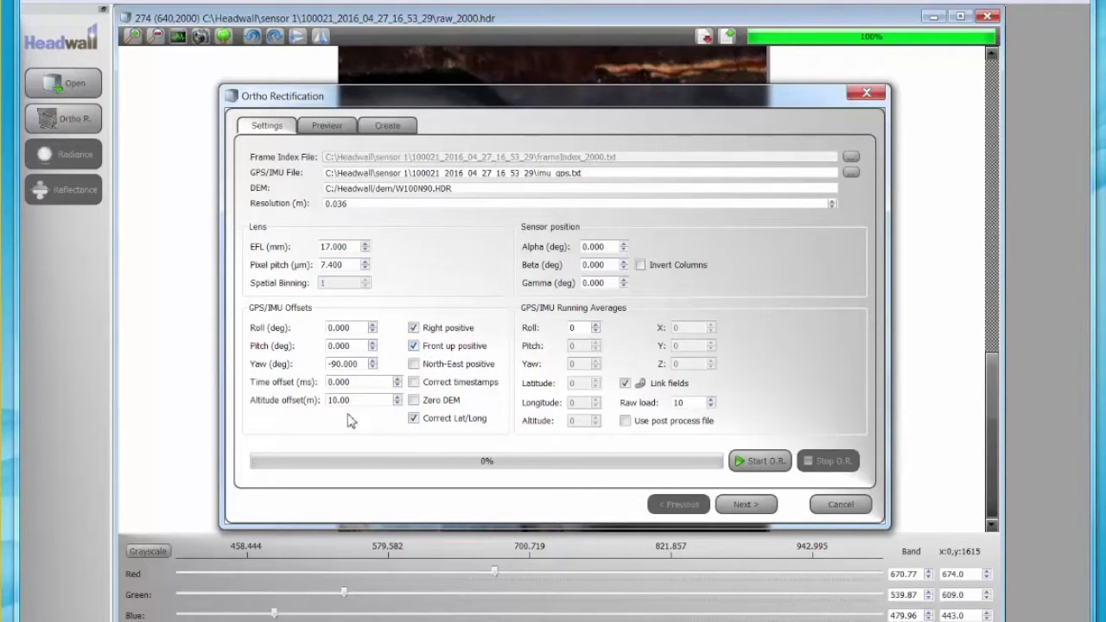
{"action": "left_click", "coordinate": [754, 460]}
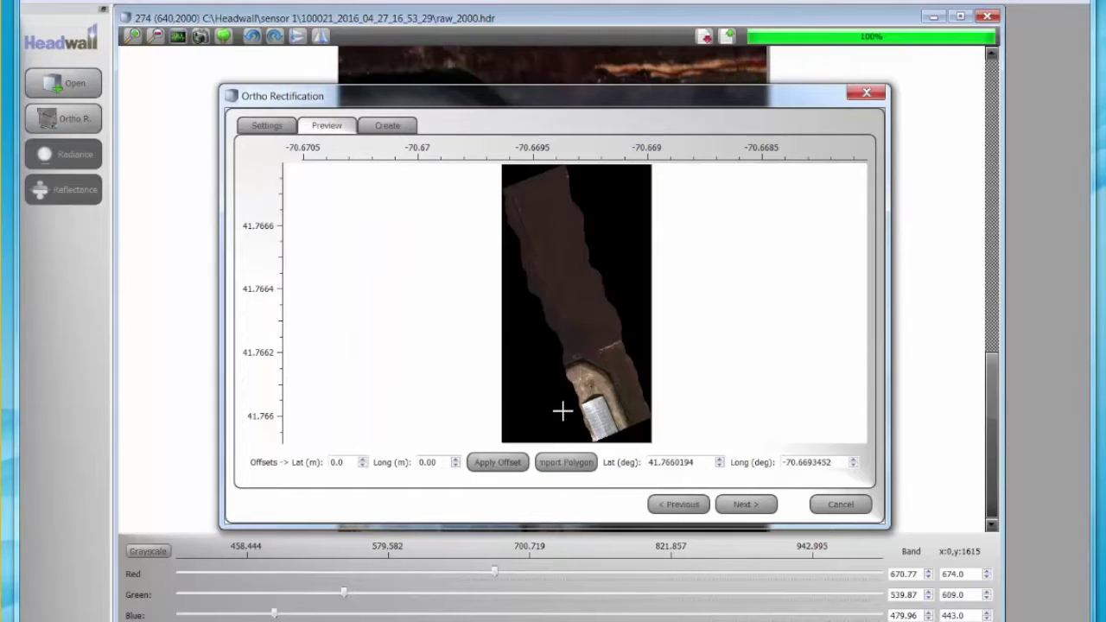
Create the orthorectified cube raw_2000_or and open it once it reaches 100%
{"action": "left_click", "coordinate": [388, 126]}
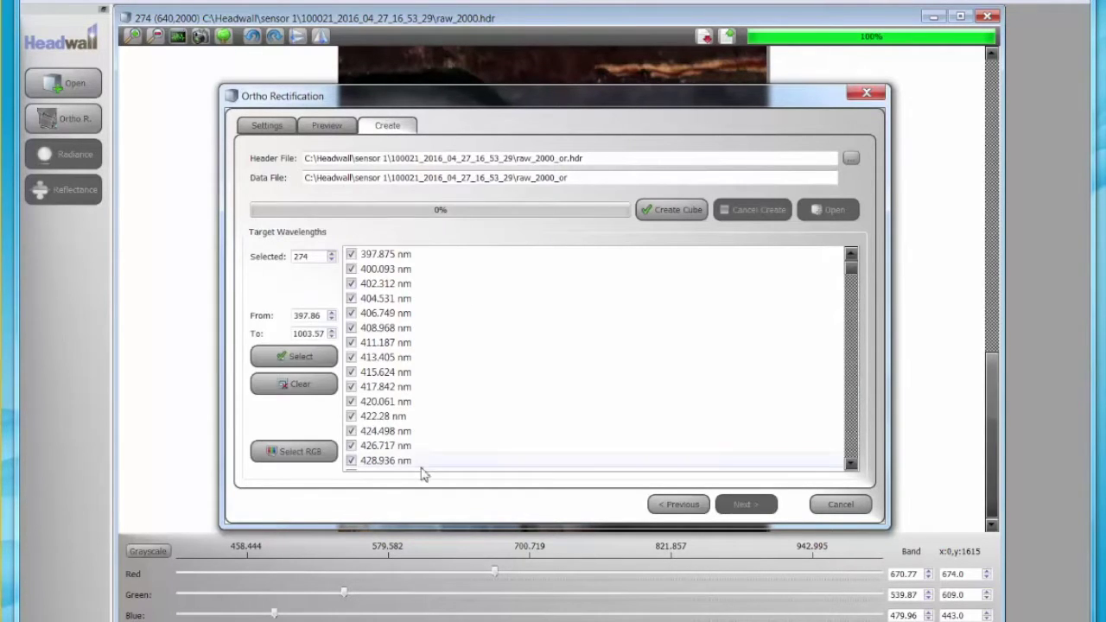
{"action": "left_click", "coordinate": [682, 212]}
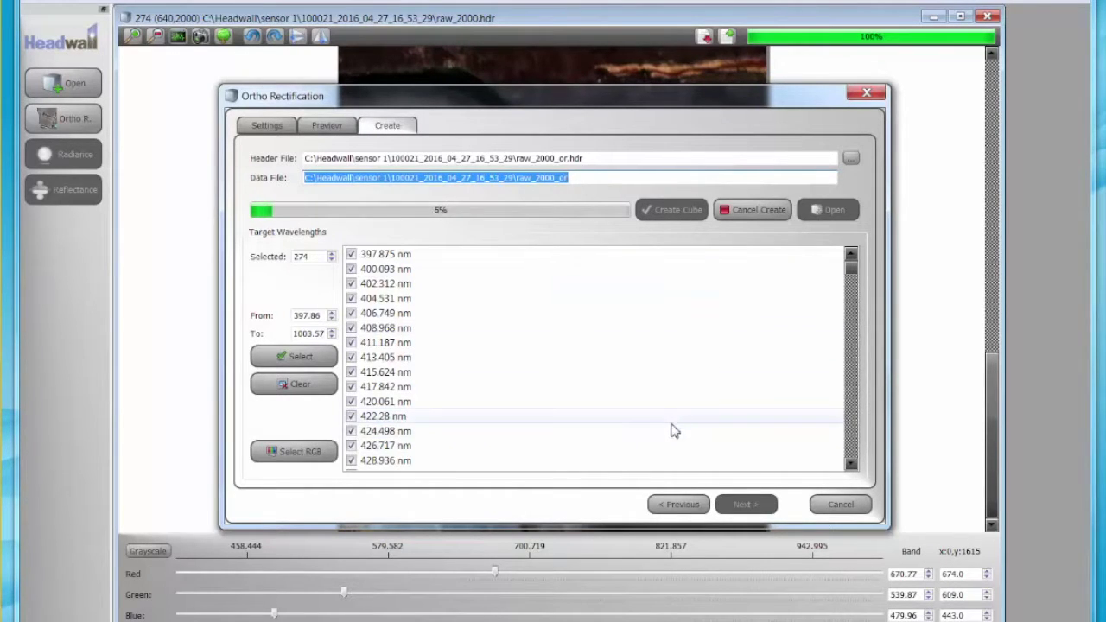
{"action": "left_click", "coordinate": [588, 178]}
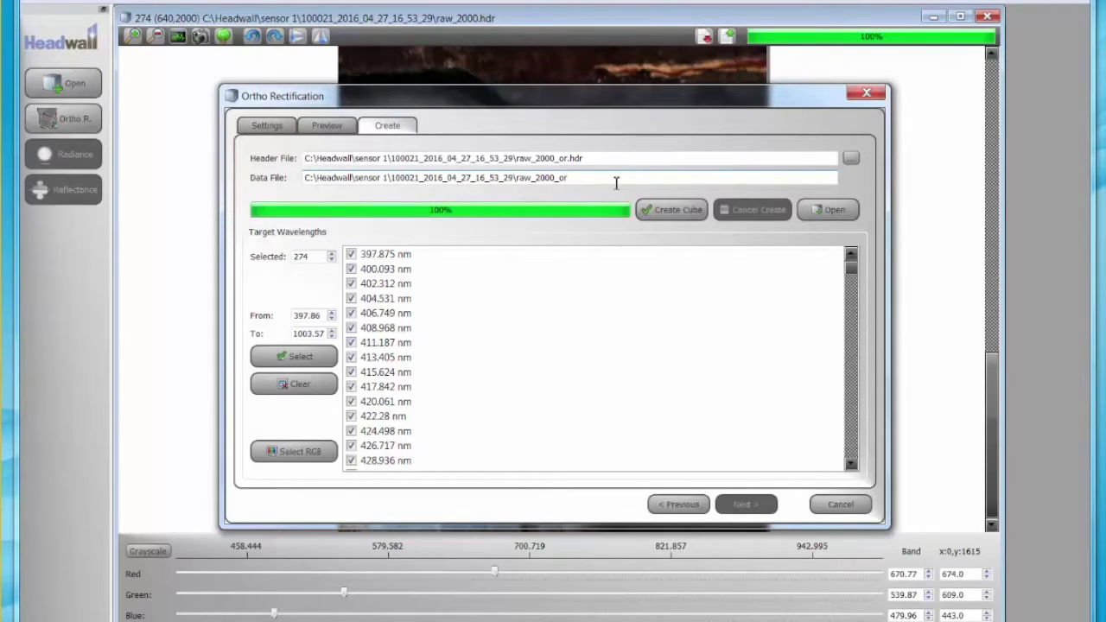
{"action": "left_click", "coordinate": [831, 210]}
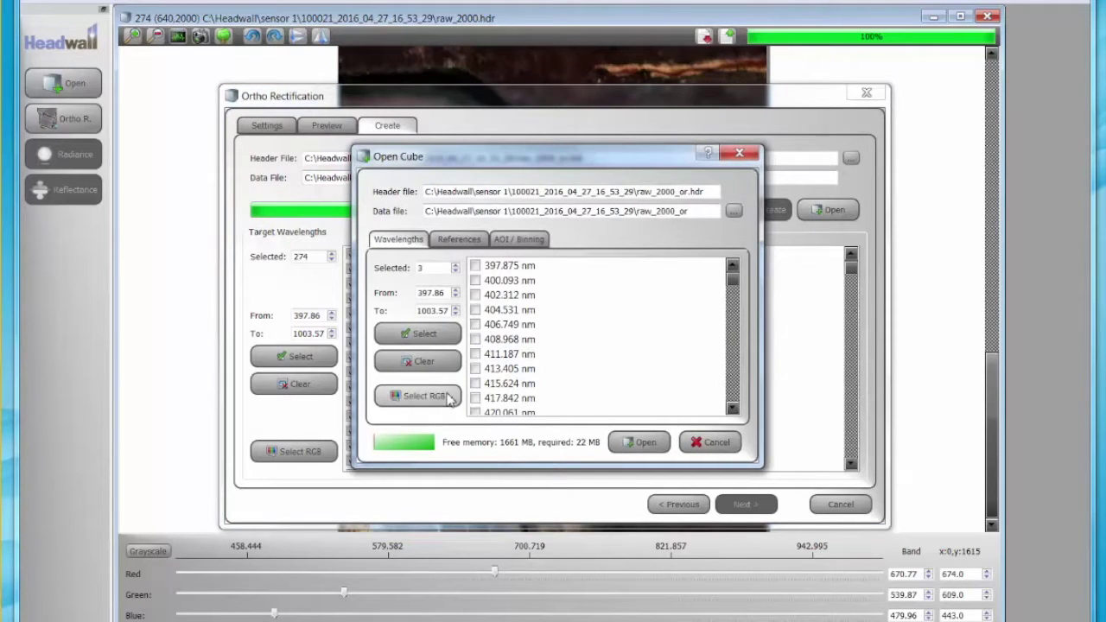
Load raw_2000_or with only the three RGB bands and close the Ortho Rectification dialog
{"action": "left_click", "coordinate": [439, 337]}
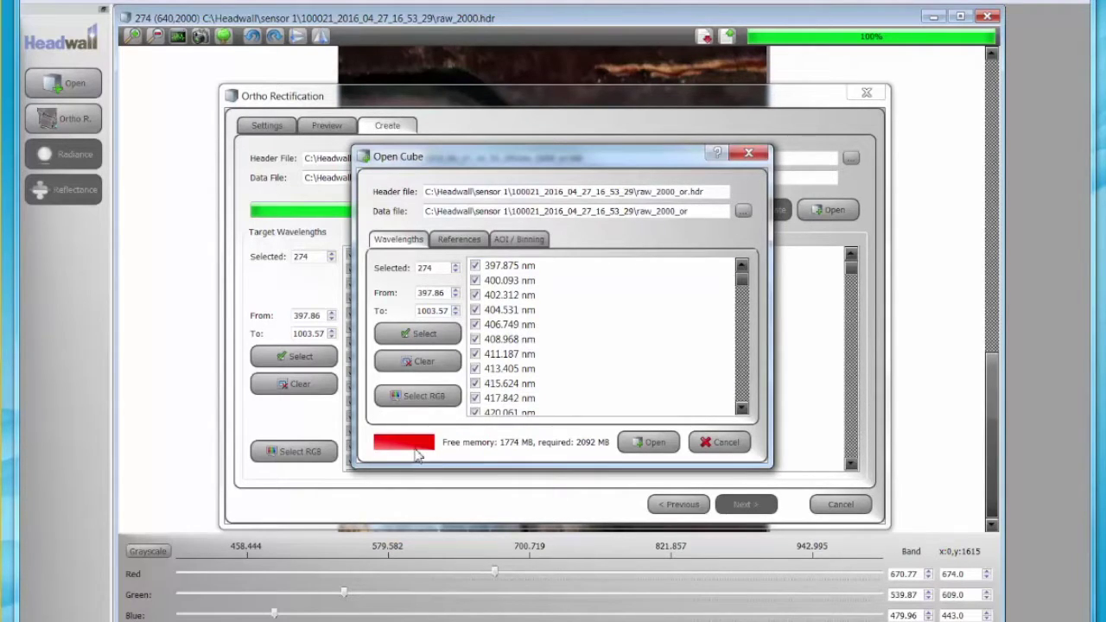
{"action": "left_click", "coordinate": [432, 363]}
{"action": "left_click", "coordinate": [431, 398]}
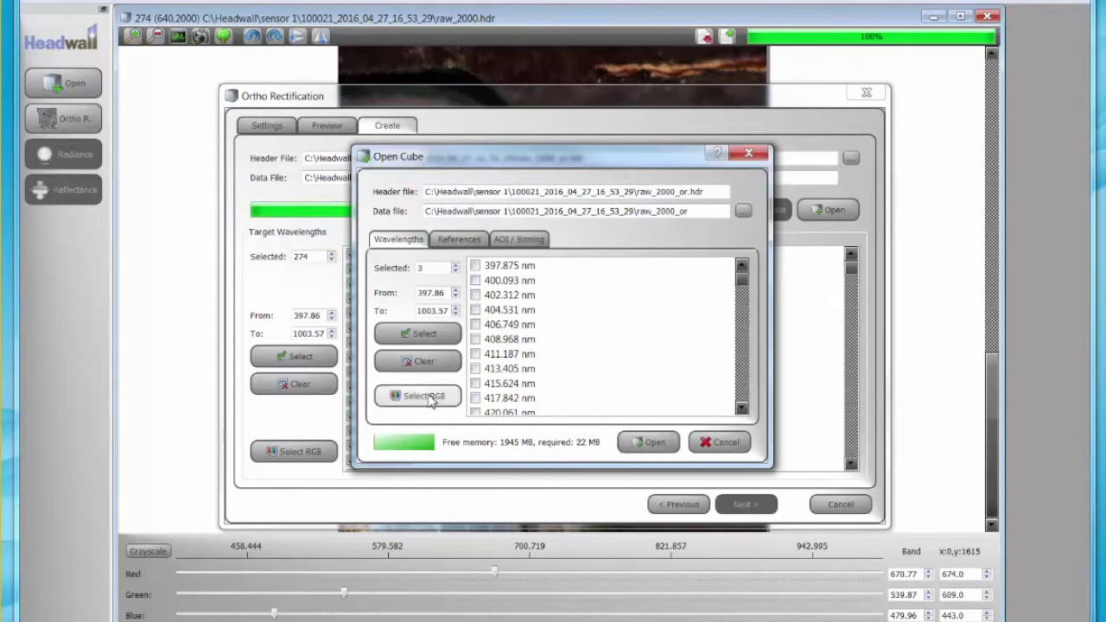
{"action": "left_click", "coordinate": [648, 442]}
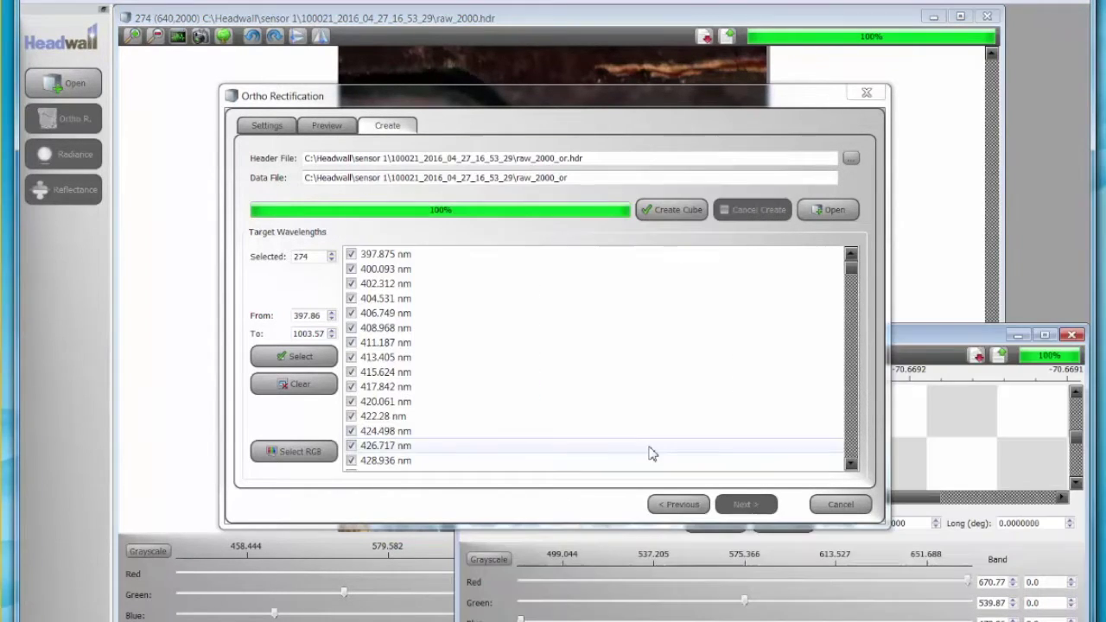
{"action": "left_click", "coordinate": [866, 93]}
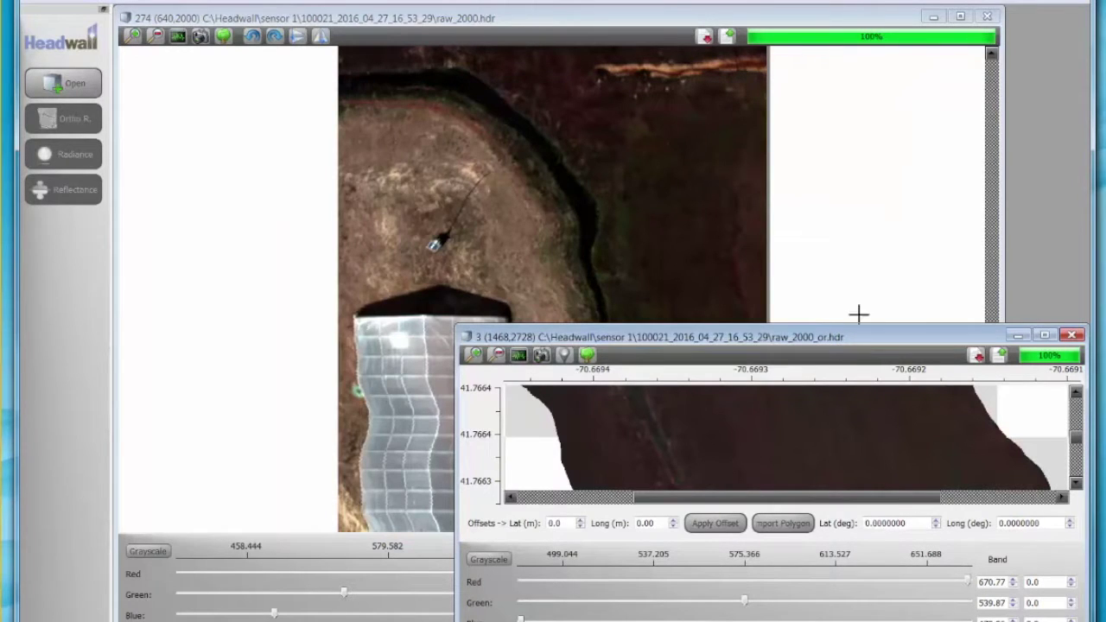
Arrange the original and orthorectified viewers side by side
{"action": "left_click_drag", "start_coordinate": [1000, 132], "coordinate": [636, 147]}
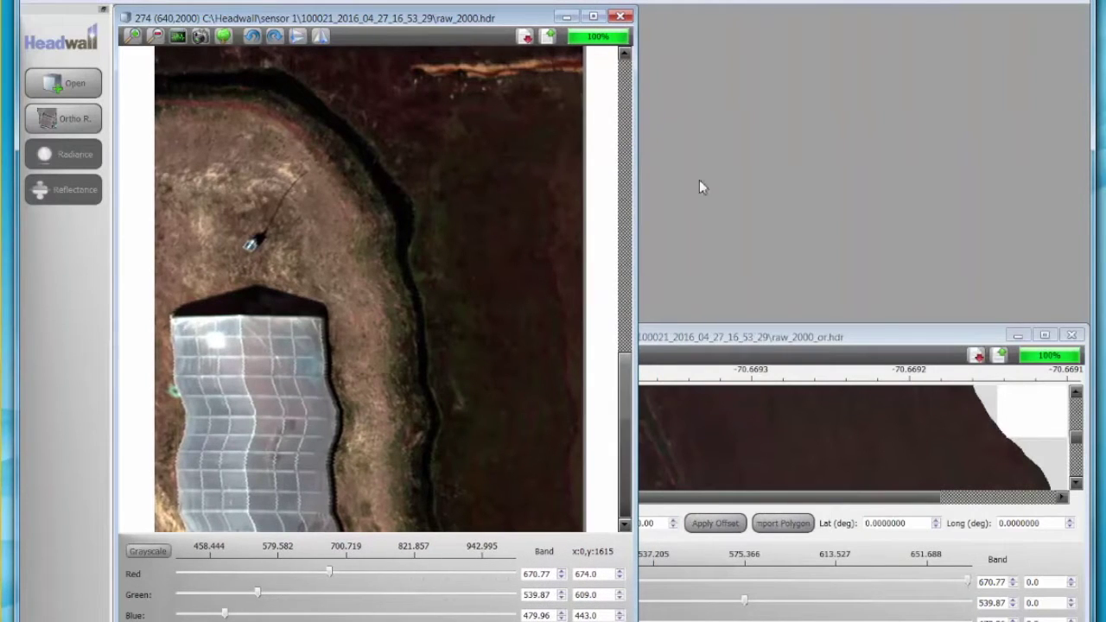
{"action": "left_click_drag", "start_coordinate": [849, 348], "coordinate": [773, 32]}
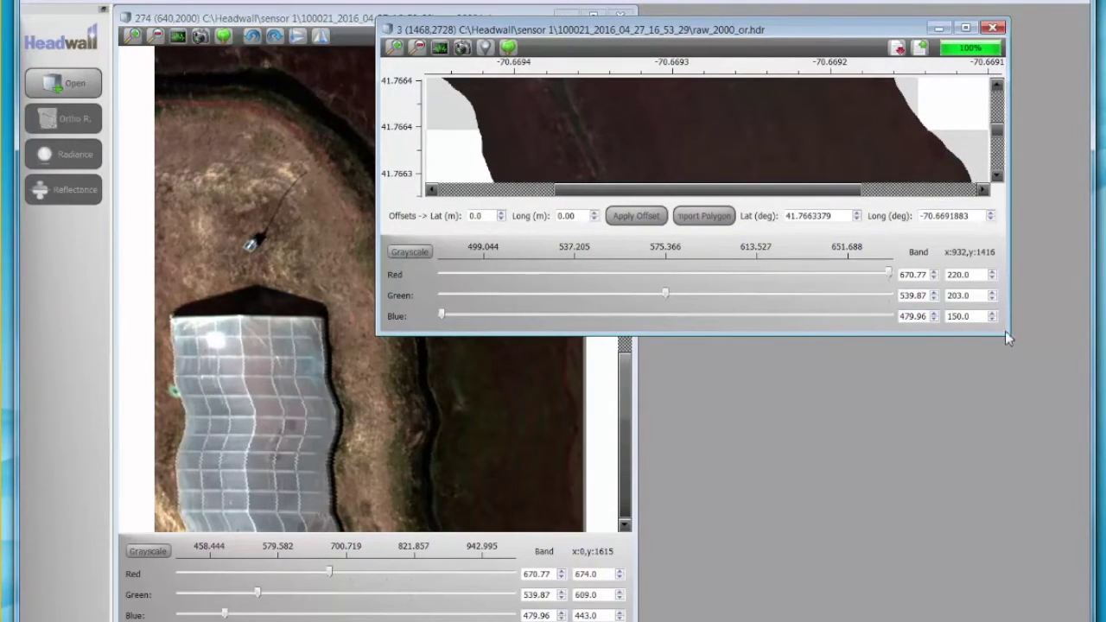
{"action": "left_click_drag", "start_coordinate": [1009, 337], "coordinate": [1043, 621]}
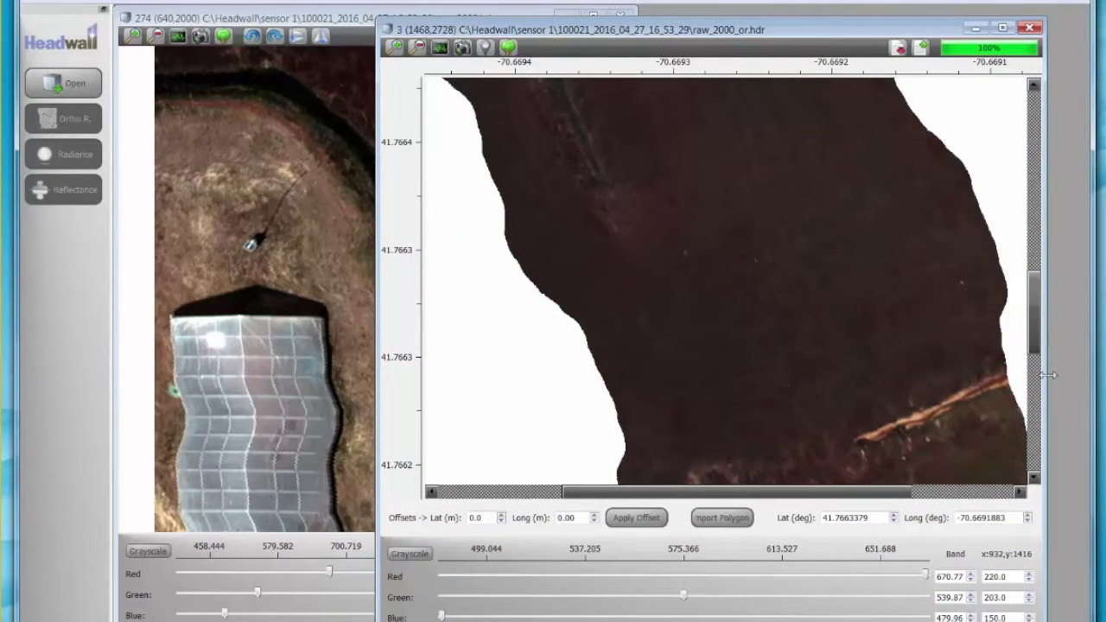
{"action": "left_click_drag", "start_coordinate": [1043, 375], "coordinate": [1005, 374]}
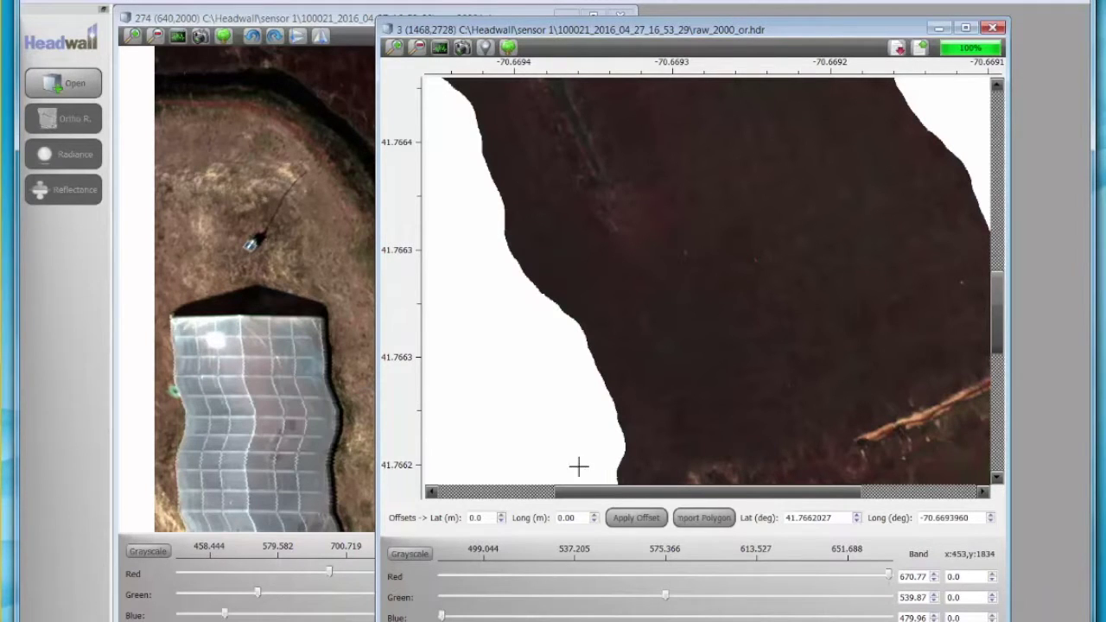
Scroll the ortho view to the greenhouse and overlay the cube on Google Maps
{"action": "scroll", "coordinate": [728, 500], "scroll_direction": "right", "scroll_amount": 3}
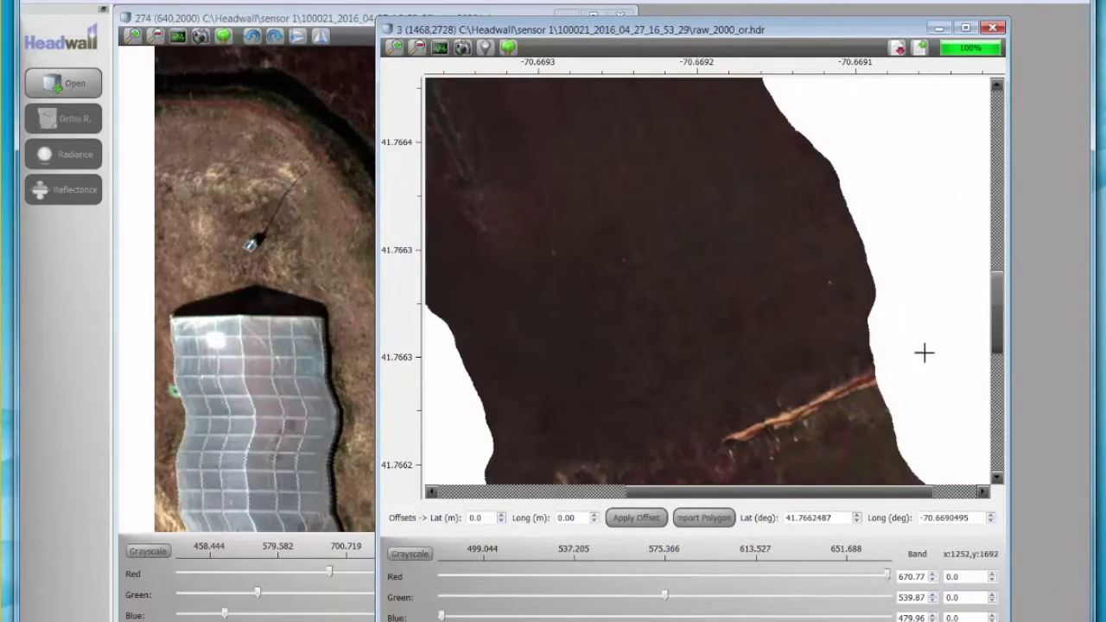
{"action": "scroll", "coordinate": [919, 372], "scroll_direction": "down", "scroll_amount": 4}
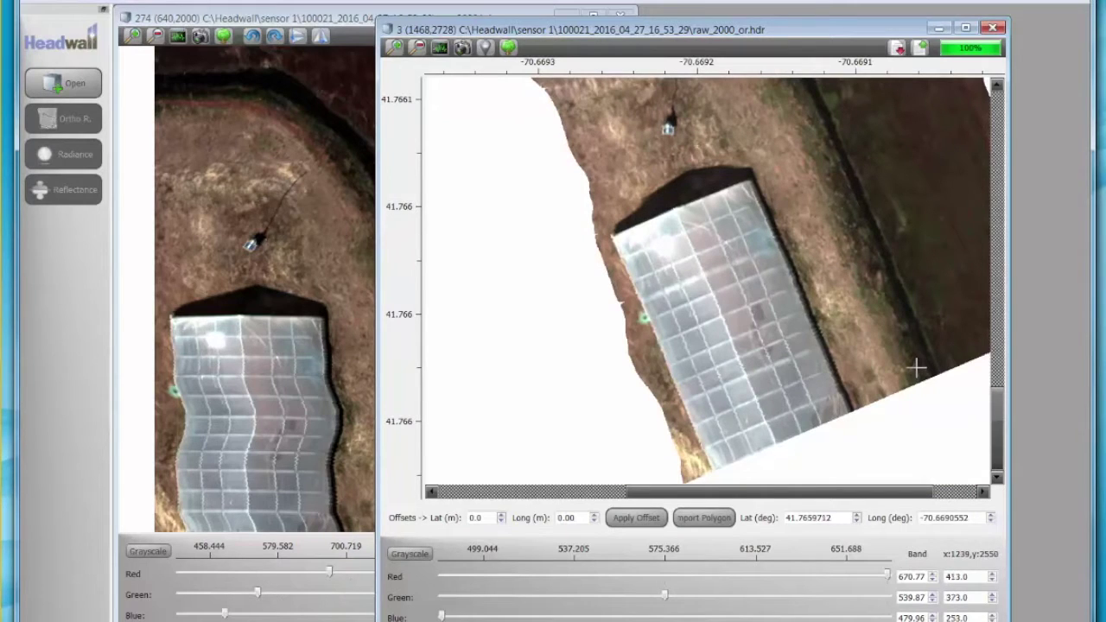
{"action": "left_click_drag", "start_coordinate": [818, 28], "coordinate": [858, 35]}
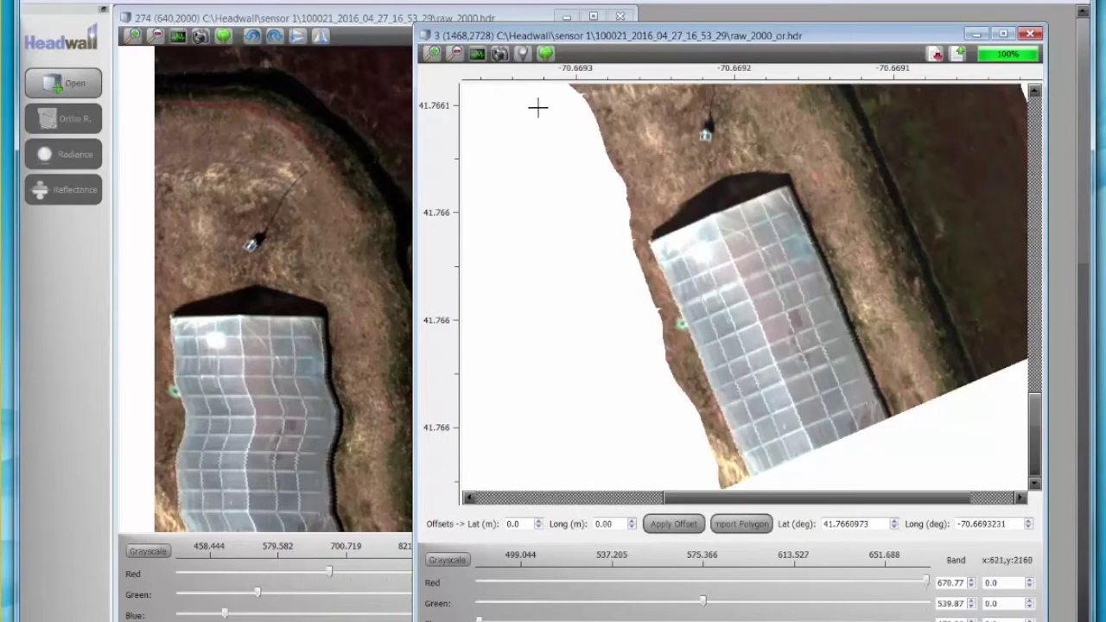
{"action": "left_click", "coordinate": [522, 55]}
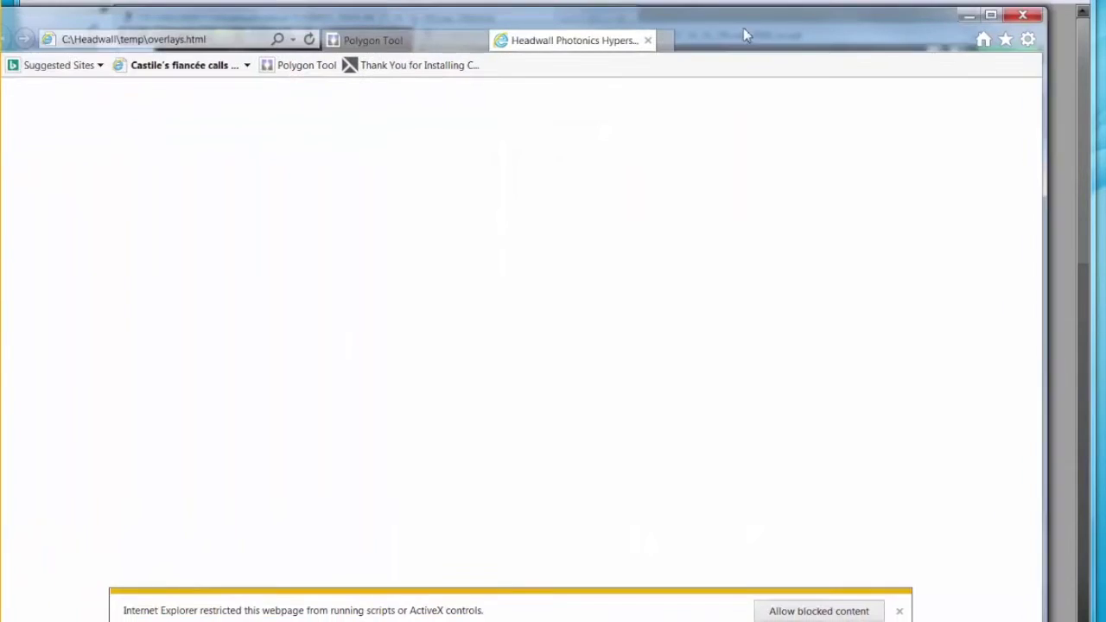
Allow the page's scripts and frame the strip beside the greenhouses, zoomed out one level
{"action": "left_click", "coordinate": [827, 612]}
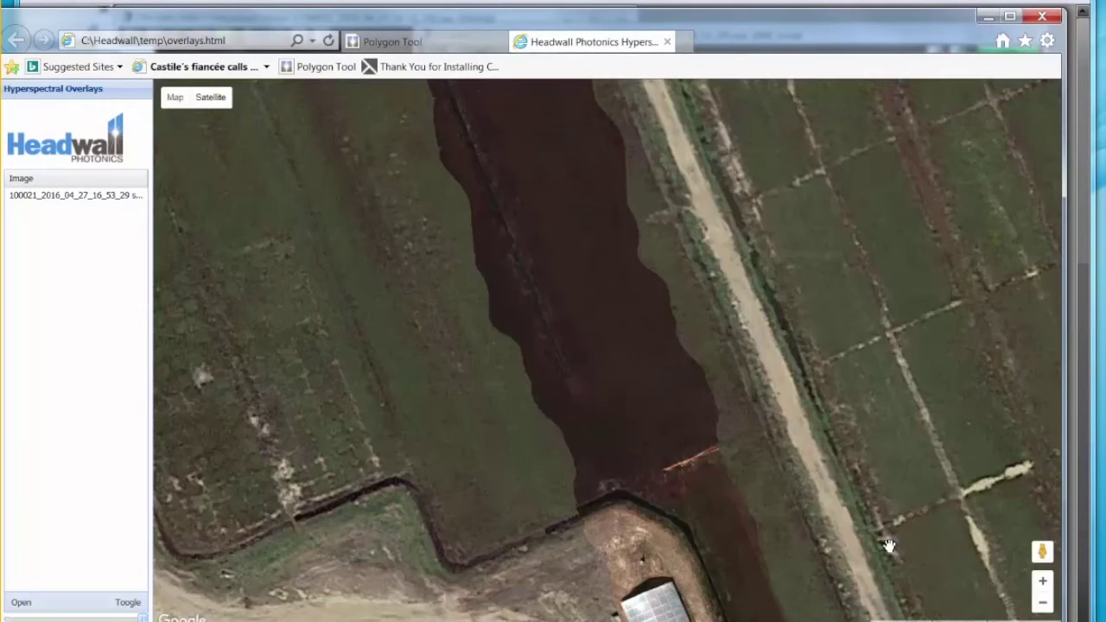
{"action": "left_click_drag", "start_coordinate": [881, 501], "coordinate": [825, 261]}
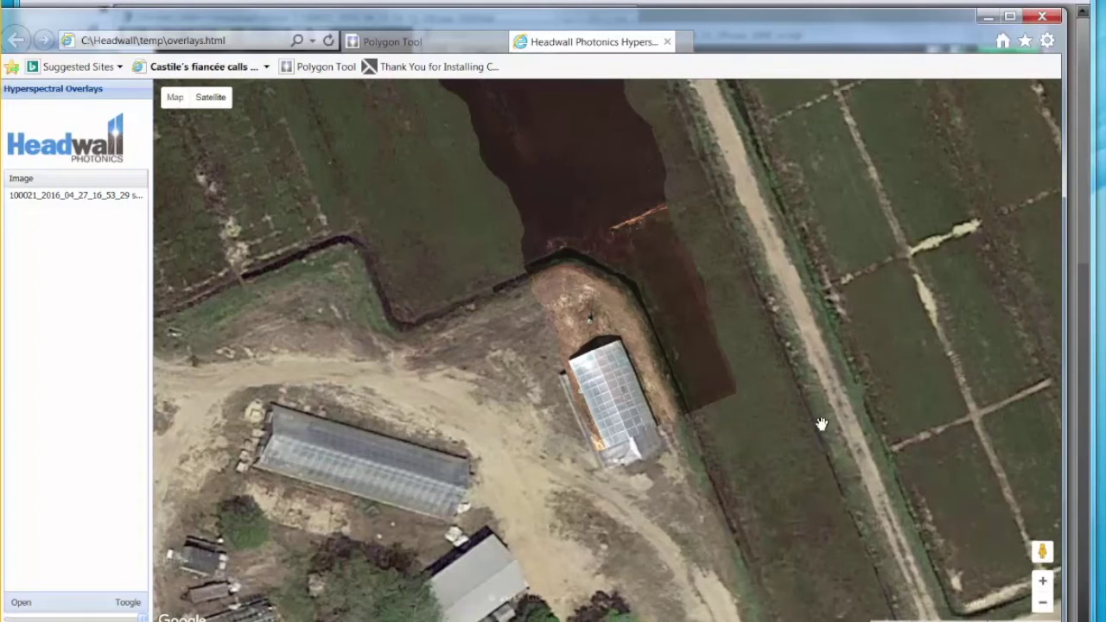
{"action": "left_click", "coordinate": [1043, 604]}
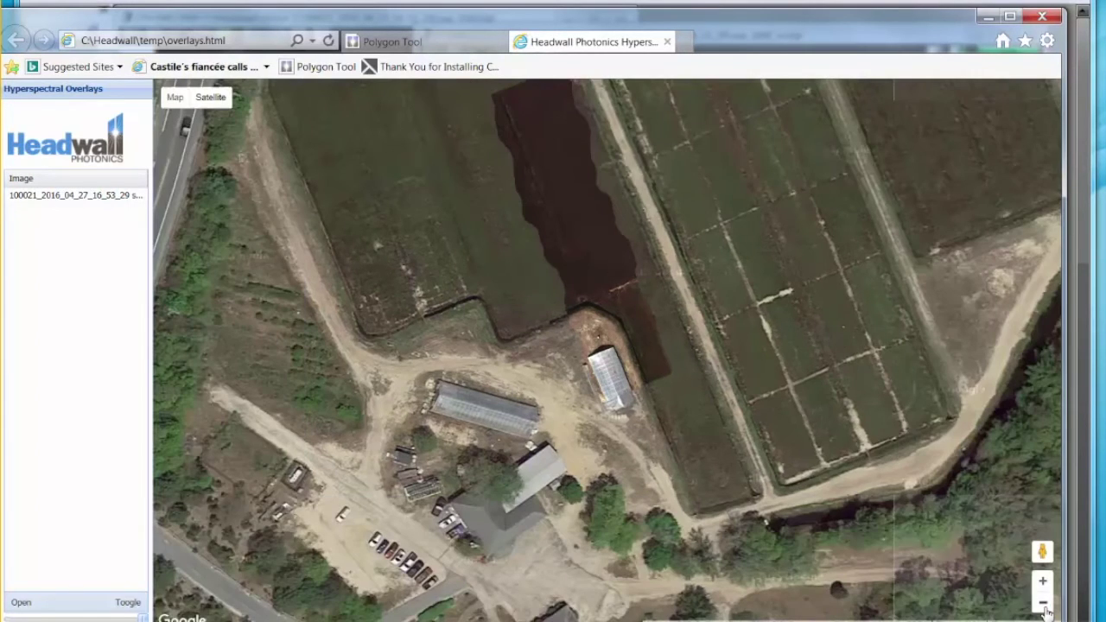
{"action": "left_click_drag", "start_coordinate": [881, 390], "coordinate": [883, 488]}
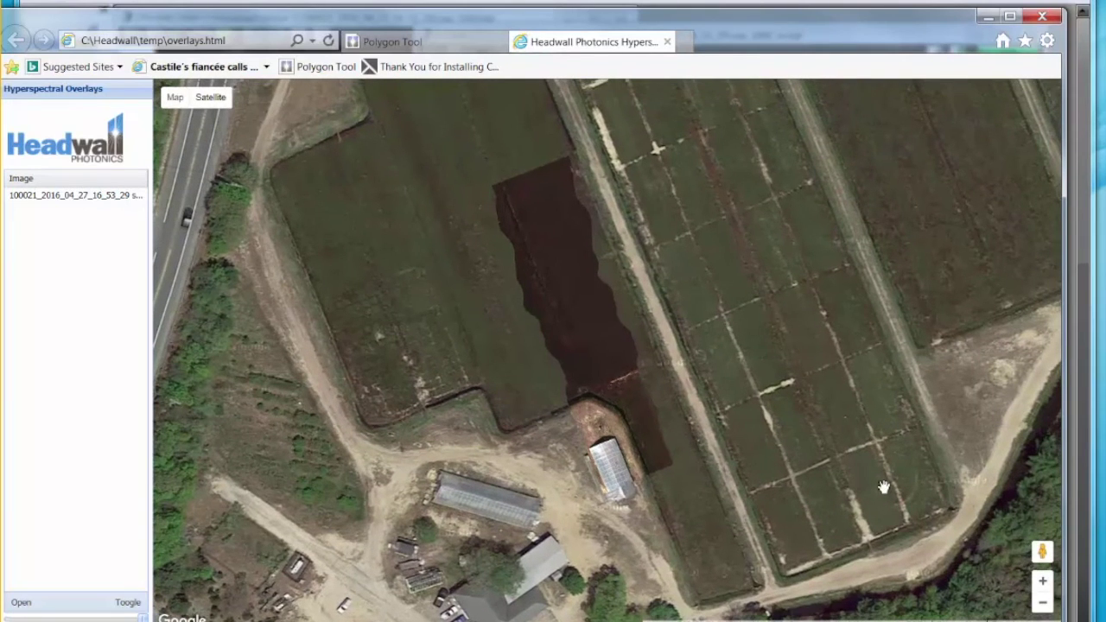